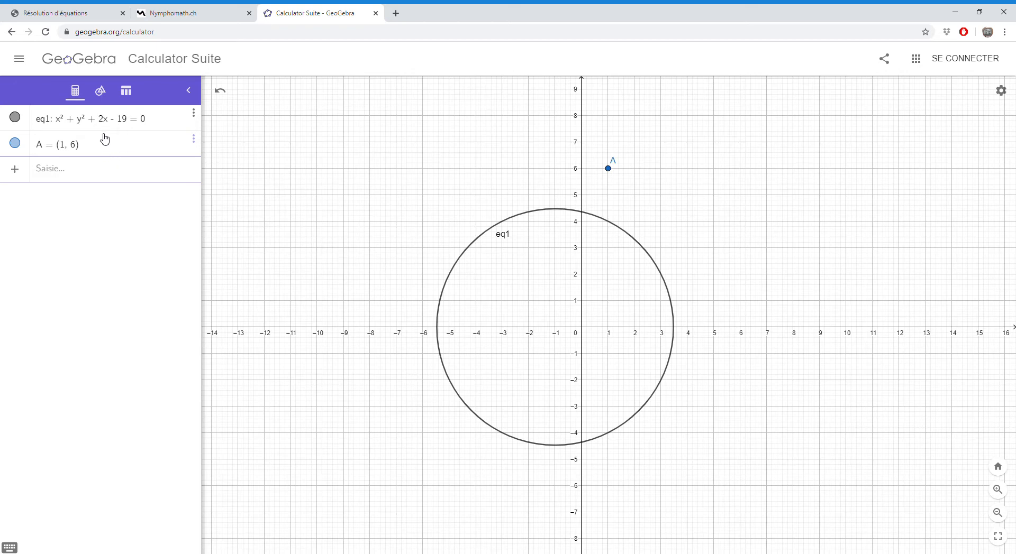
- Place a point at the centre of circle eq1, at (-1, 0) on the x-axis
{"action": "left_click", "coordinate": [100, 91]}
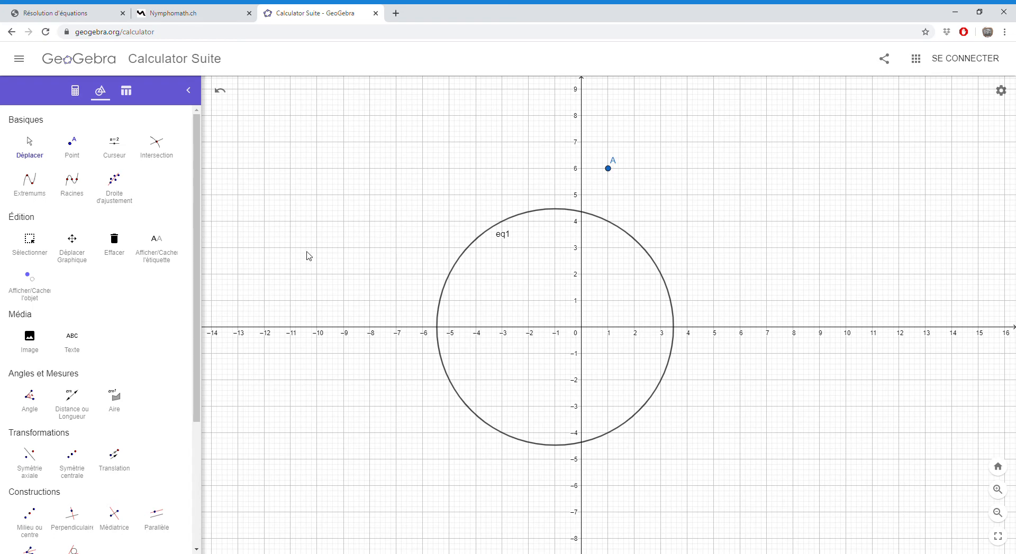
{"action": "left_click", "coordinate": [73, 148]}
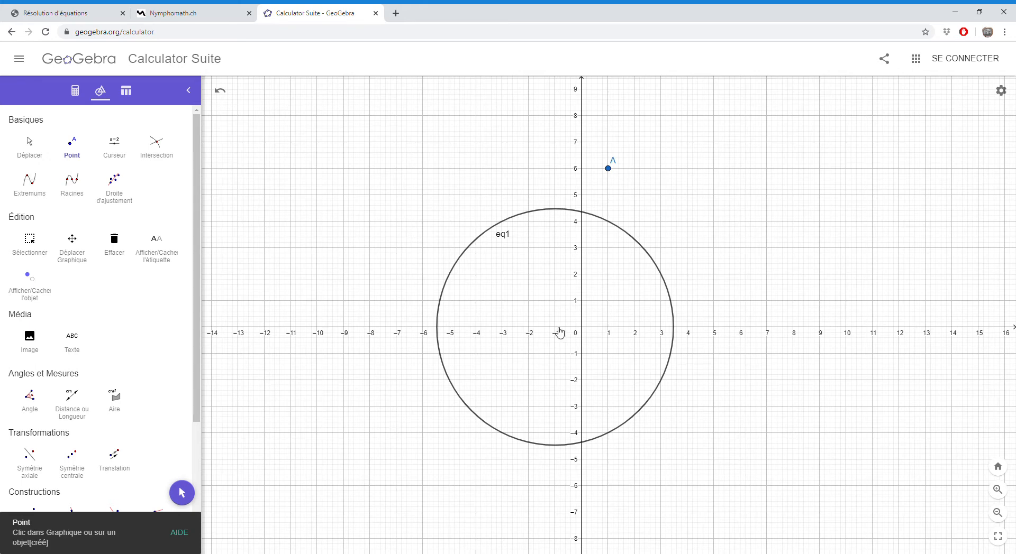
{"action": "left_click", "coordinate": [556, 328]}
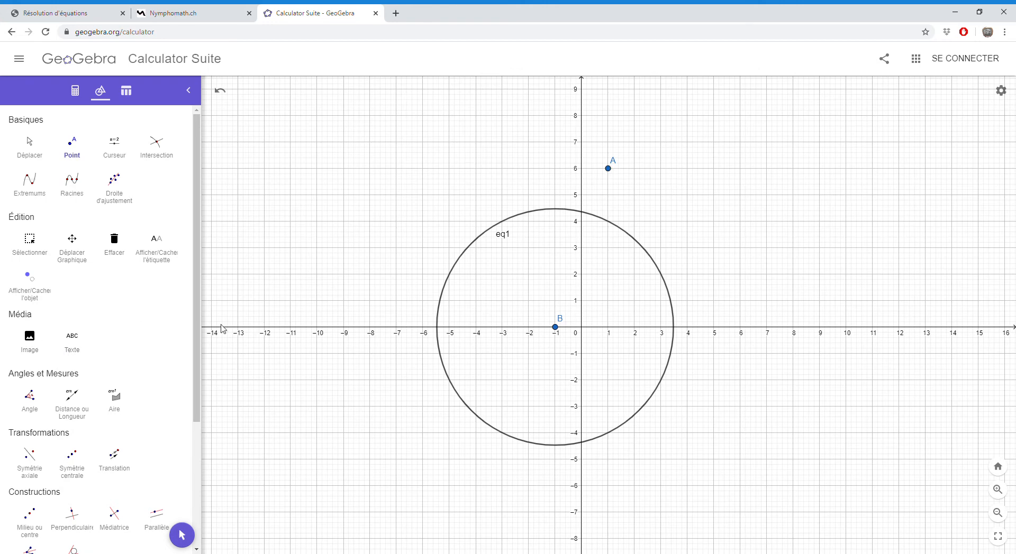
- Construct the midpoint between point A and the circle's centre B
{"action": "left_click_drag", "start_coordinate": [198, 308], "coordinate": [198, 390]}
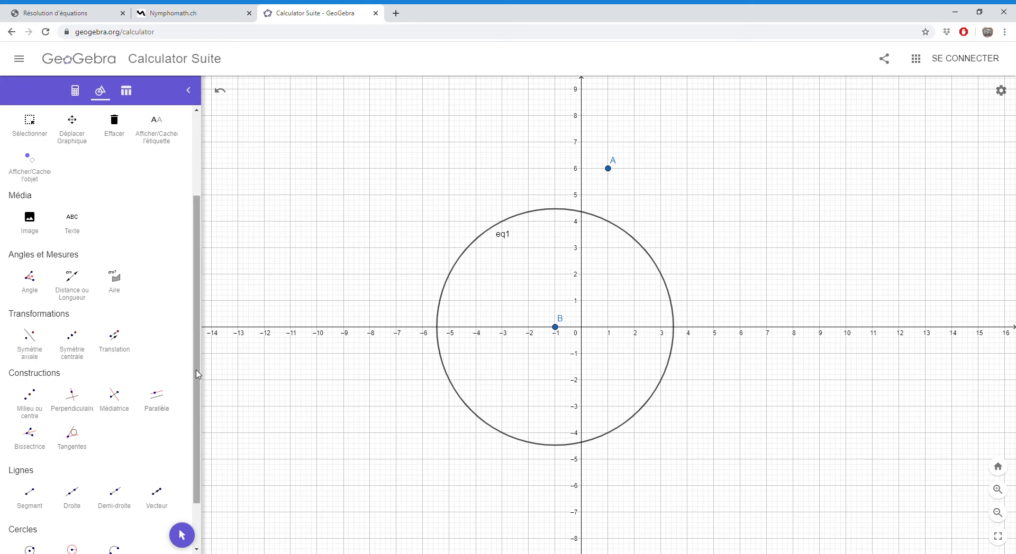
{"action": "left_click_drag", "start_coordinate": [197, 374], "coordinate": [191, 407]}
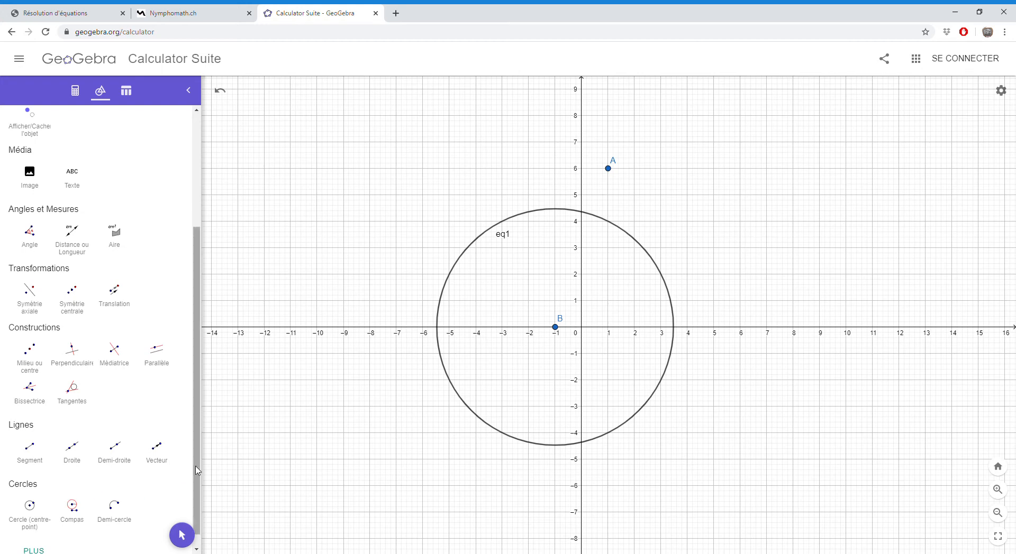
{"action": "left_click_drag", "start_coordinate": [197, 471], "coordinate": [181, 432]}
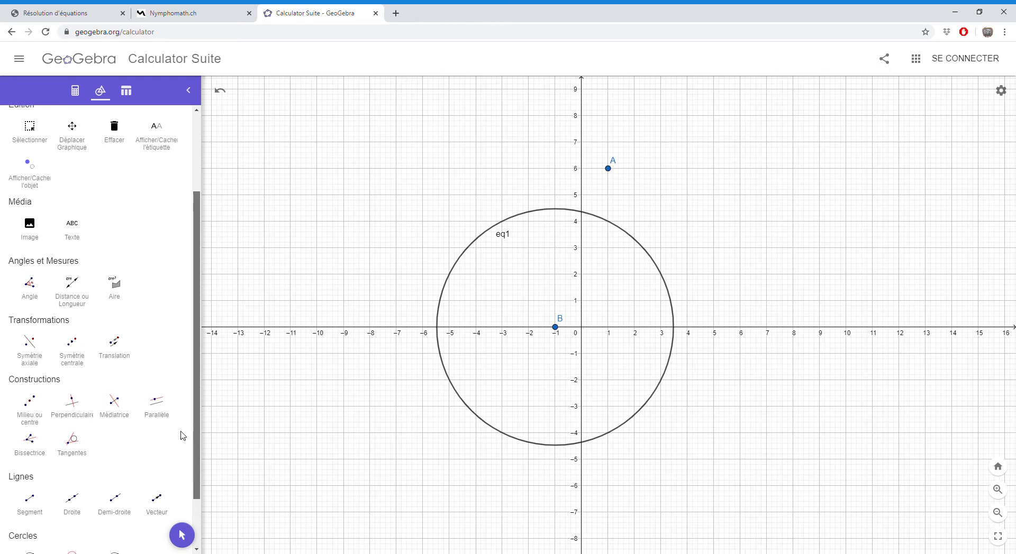
{"action": "left_click", "coordinate": [33, 405]}
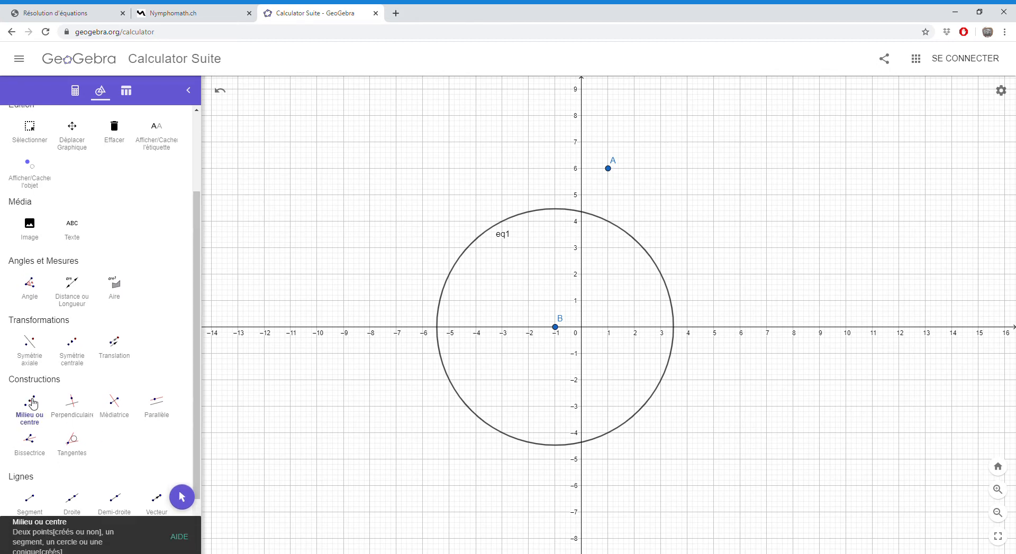
{"action": "left_click", "coordinate": [608, 168]}
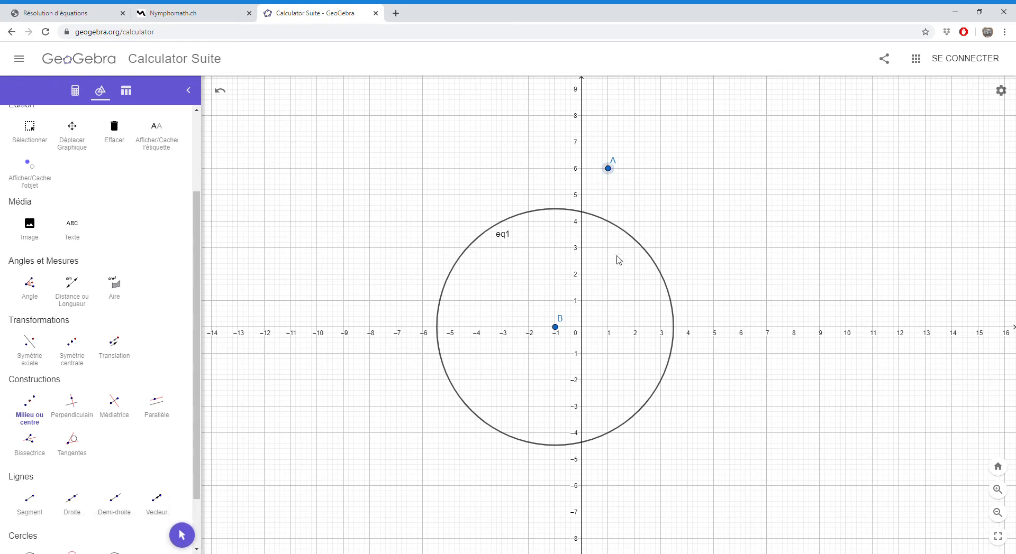
{"action": "left_click", "coordinate": [558, 332]}
- Draw a circle centred on midpoint C and passing through point A
{"action": "left_click_drag", "start_coordinate": [200, 243], "coordinate": [202, 305]}
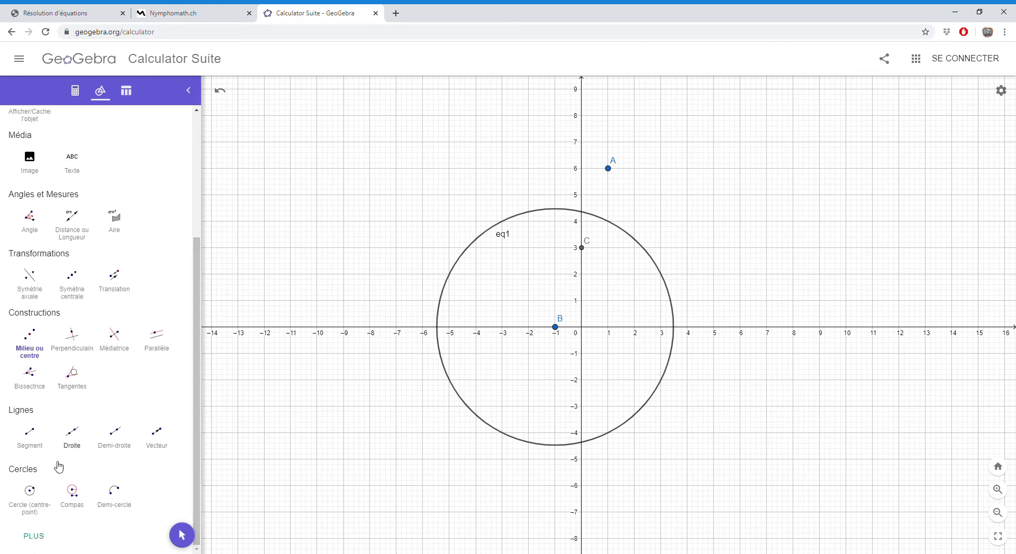
{"action": "left_click", "coordinate": [29, 492]}
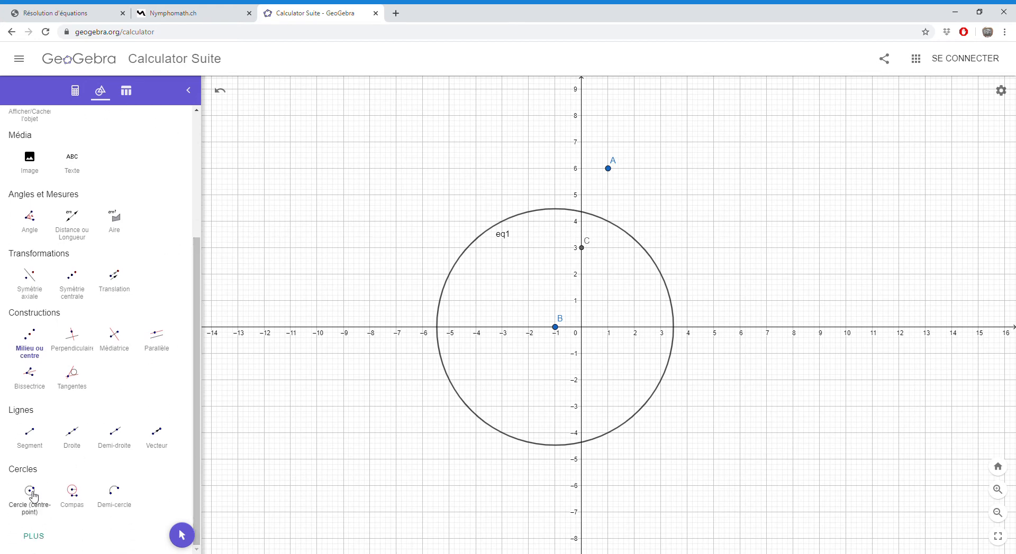
{"action": "left_click", "coordinate": [584, 248]}
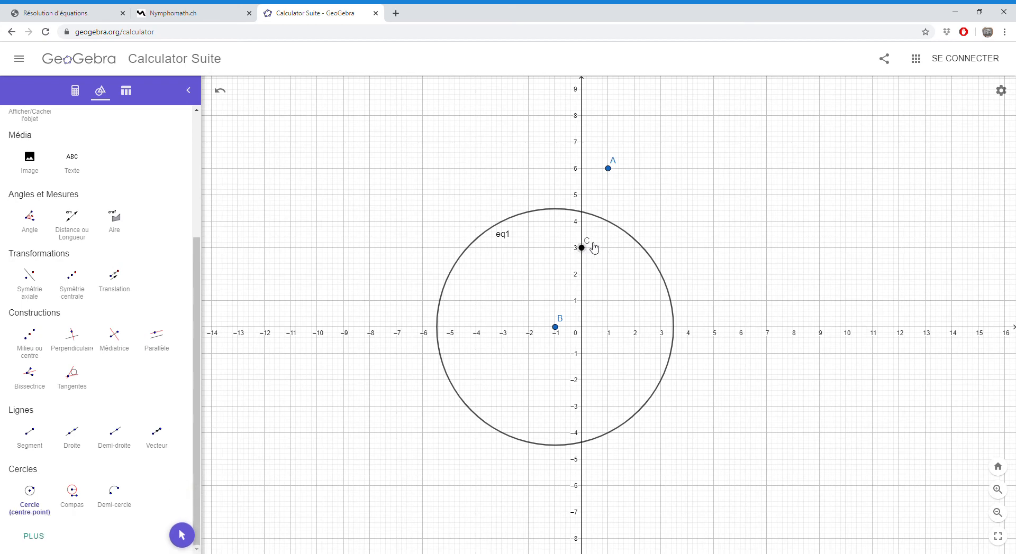
{"action": "left_click", "coordinate": [608, 169]}
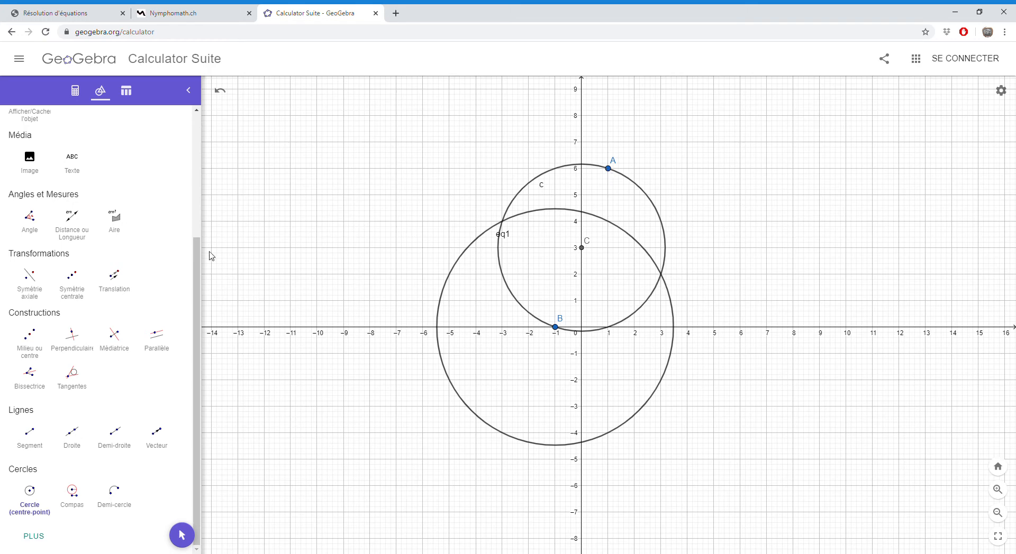
- Add points at both intersections of circle eq1 and the circle centred on C
{"action": "scroll", "coordinate": [133, 212], "scroll_direction": "up", "scroll_amount": 4}
{"action": "left_click", "coordinate": [72, 145]}
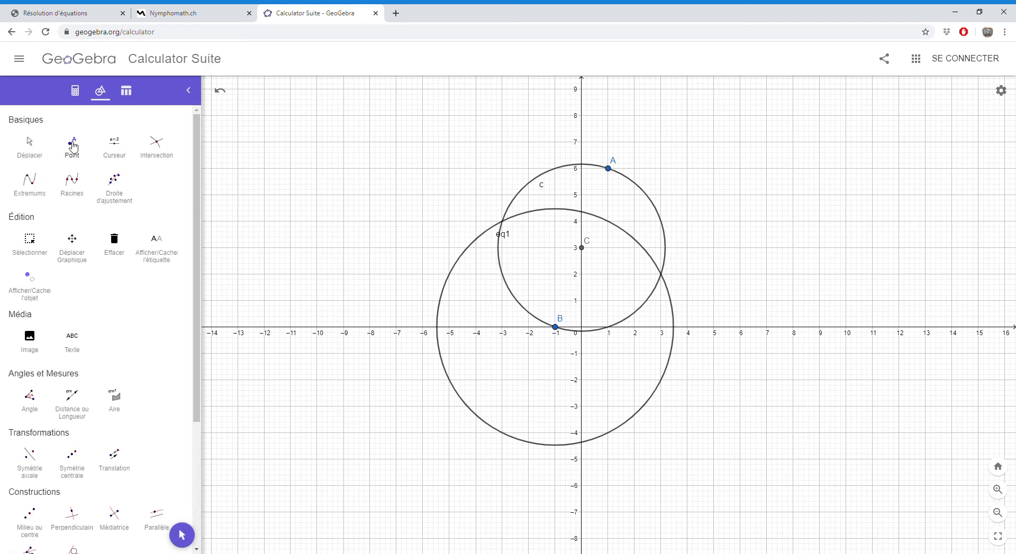
{"action": "left_click", "coordinate": [504, 223]}
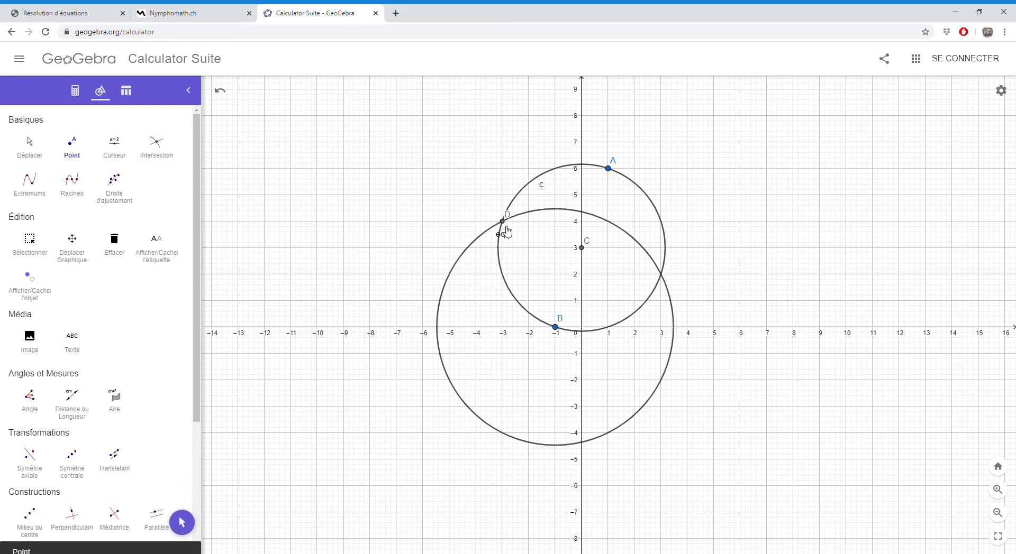
{"action": "left_click", "coordinate": [662, 275]}
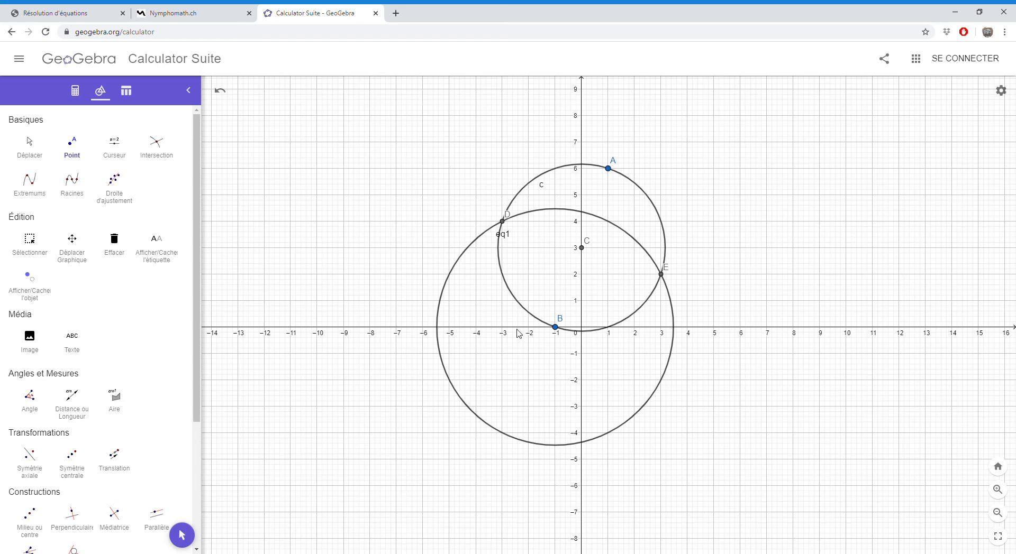
- Colour the construction circle c, centred on point C, orange
{"action": "left_click", "coordinate": [29, 146]}
{"action": "left_click", "coordinate": [528, 189]}
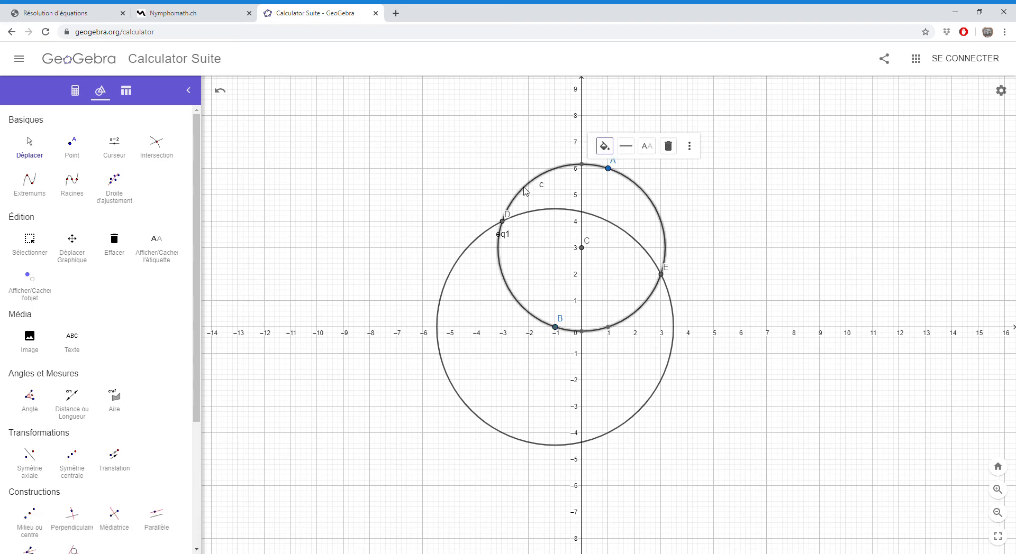
{"action": "left_click", "coordinate": [604, 146]}
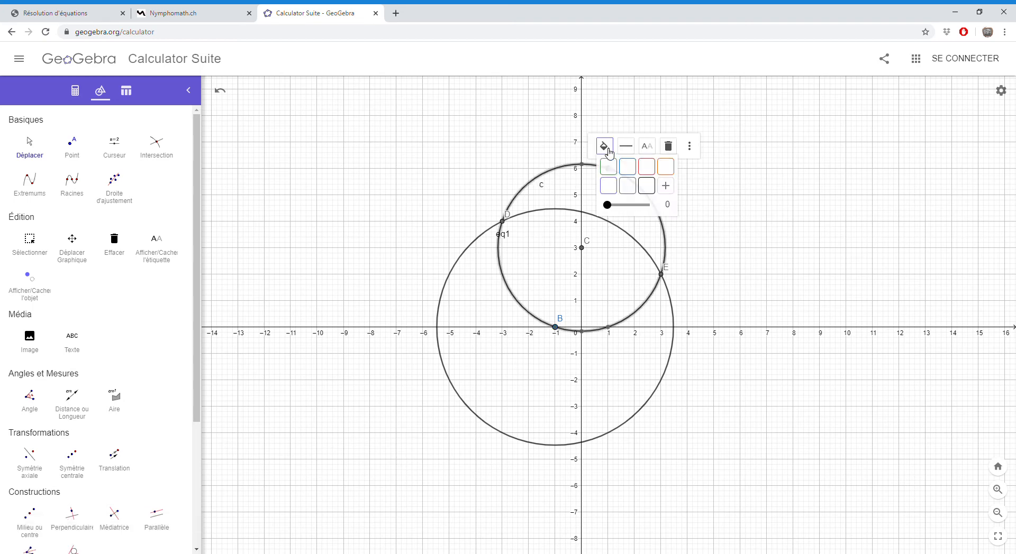
{"action": "left_click", "coordinate": [673, 176]}
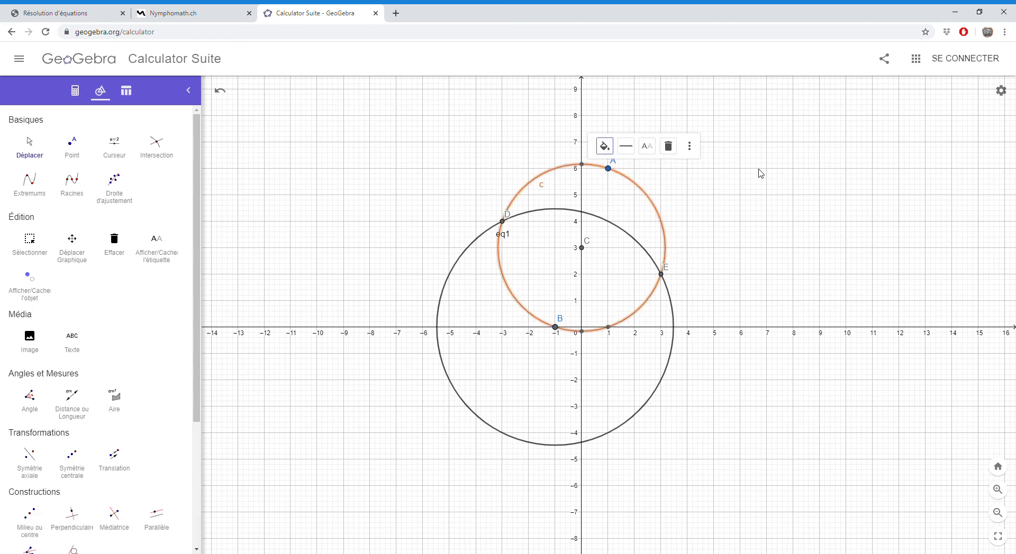
{"action": "left_click", "coordinate": [755, 129]}
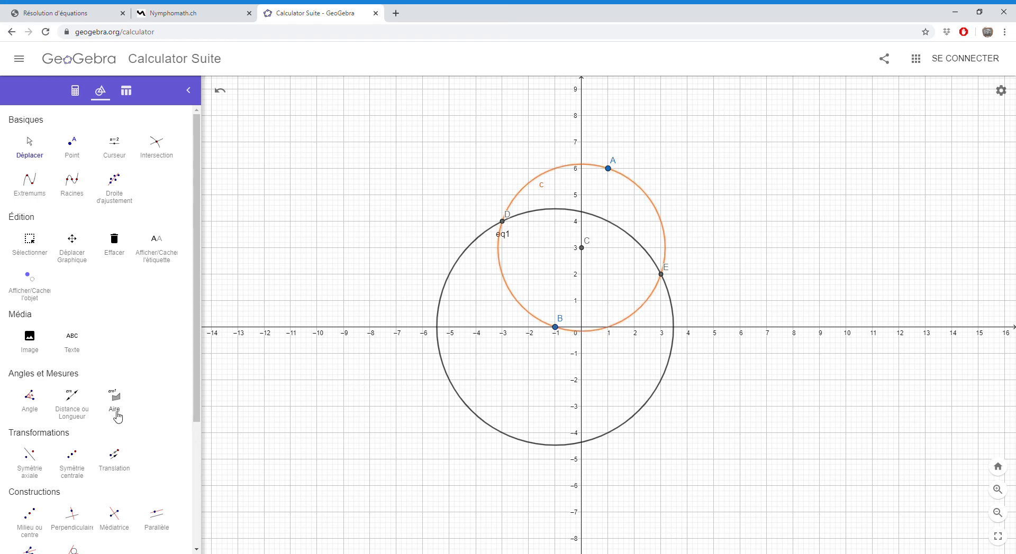
- Draw the two tangents as lines from point A through the intersection points E and D
{"action": "scroll", "coordinate": [191, 405], "scroll_direction": "down", "scroll_amount": 1}
{"action": "scroll", "coordinate": [191, 405], "scroll_direction": "down", "scroll_amount": 3}
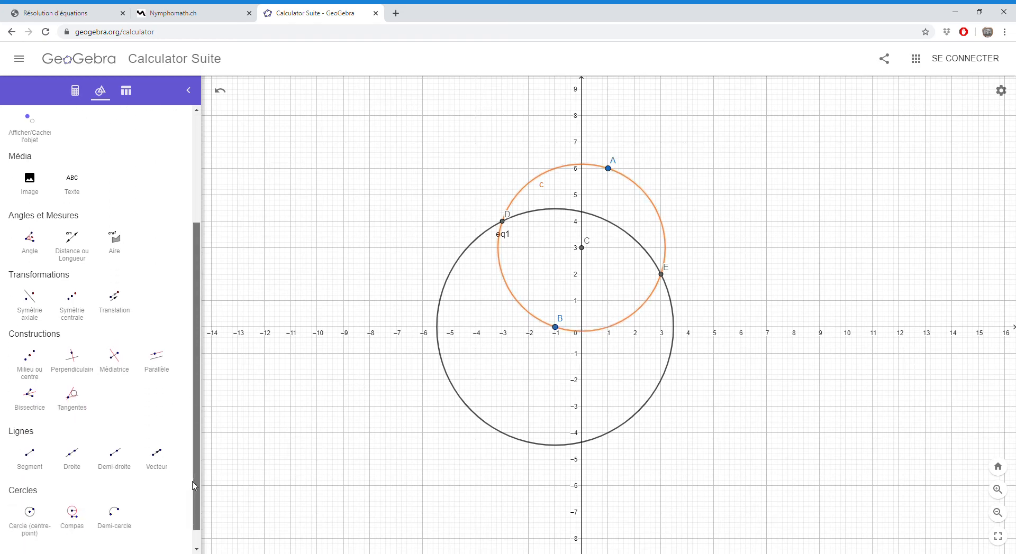
{"action": "left_click", "coordinate": [72, 458]}
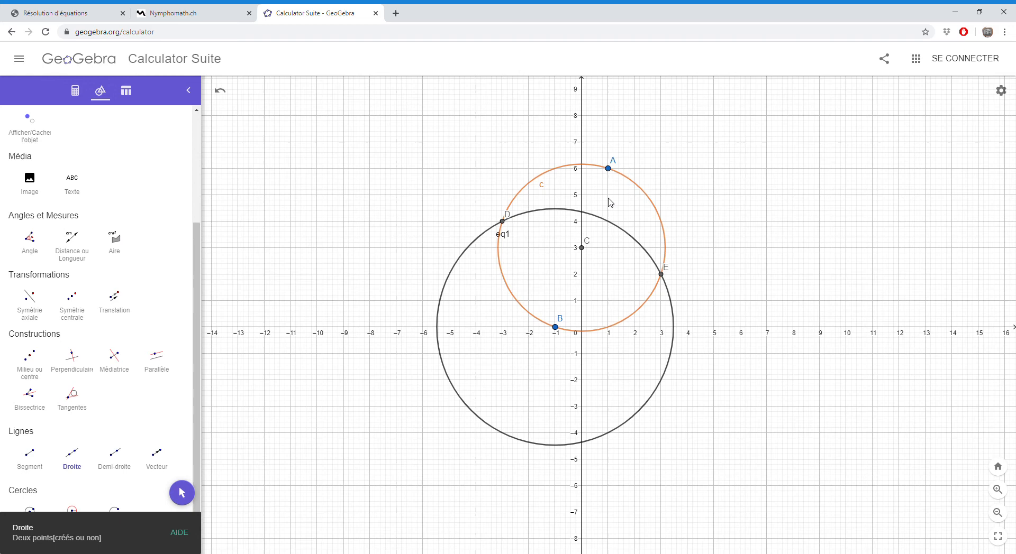
{"action": "left_click", "coordinate": [608, 168]}
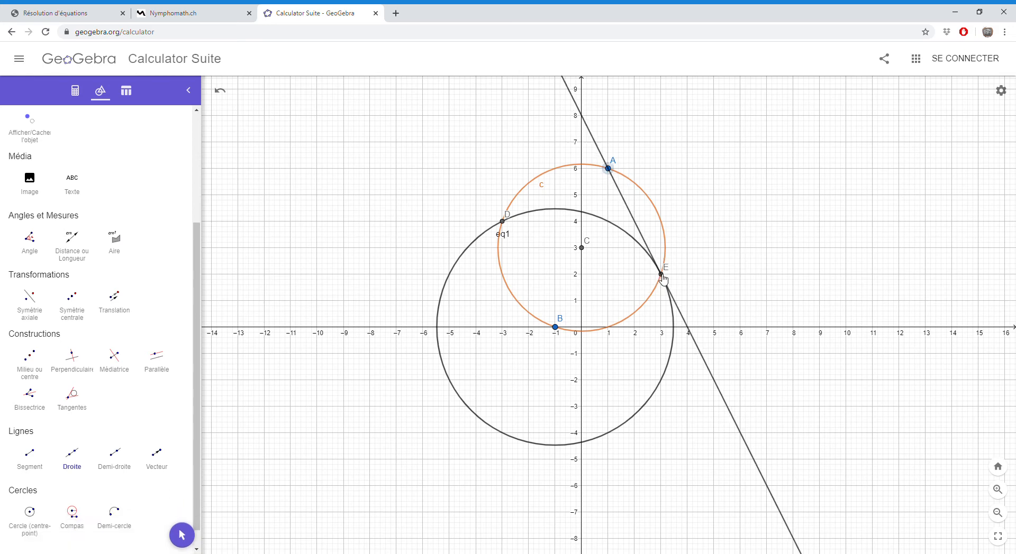
{"action": "left_click", "coordinate": [662, 275]}
{"action": "left_click", "coordinate": [73, 460]}
{"action": "left_click", "coordinate": [608, 169]}
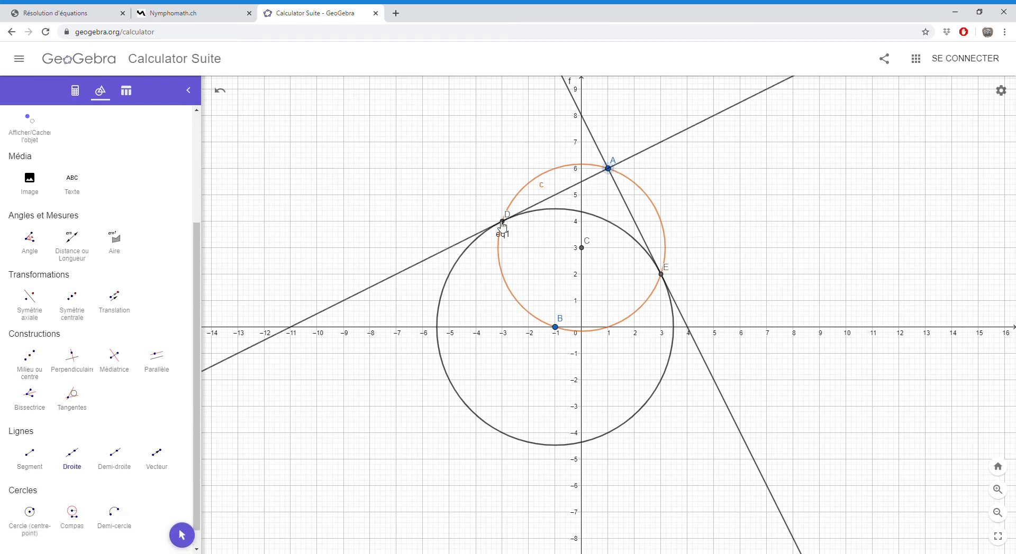
{"action": "left_click", "coordinate": [505, 224]}
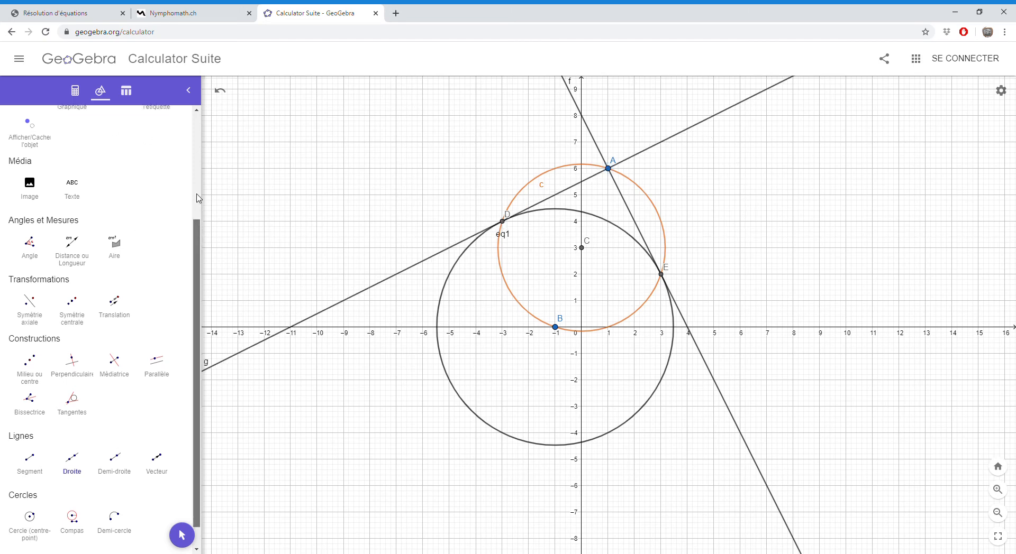
- Colour both tangent lines through point A light purple
{"action": "left_click_drag", "start_coordinate": [198, 232], "coordinate": [199, 122]}
{"action": "left_click", "coordinate": [31, 149]}
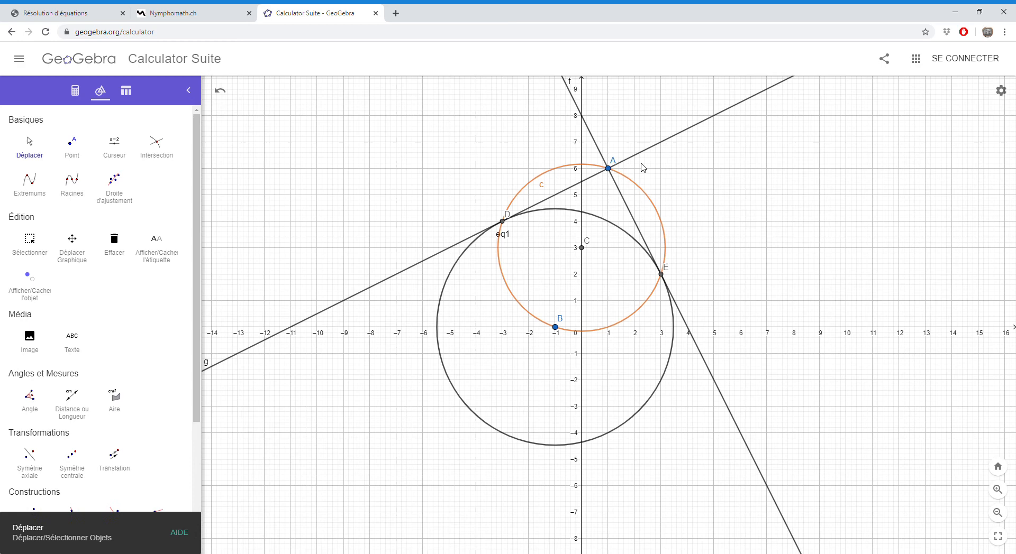
{"action": "left_click", "coordinate": [667, 139]}
{"action": "left_click", "coordinate": [688, 158]}
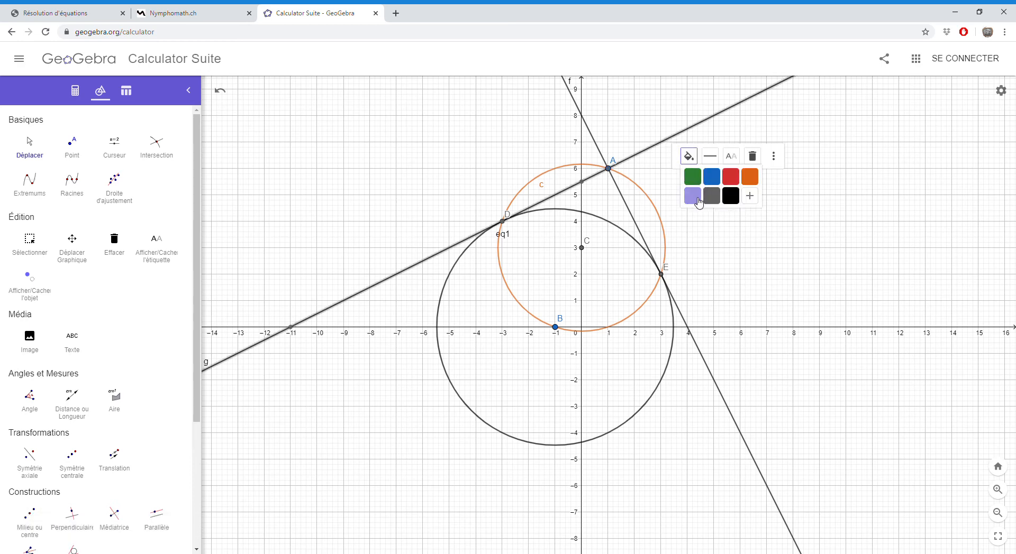
{"action": "left_click", "coordinate": [691, 195]}
{"action": "left_click", "coordinate": [596, 142]}
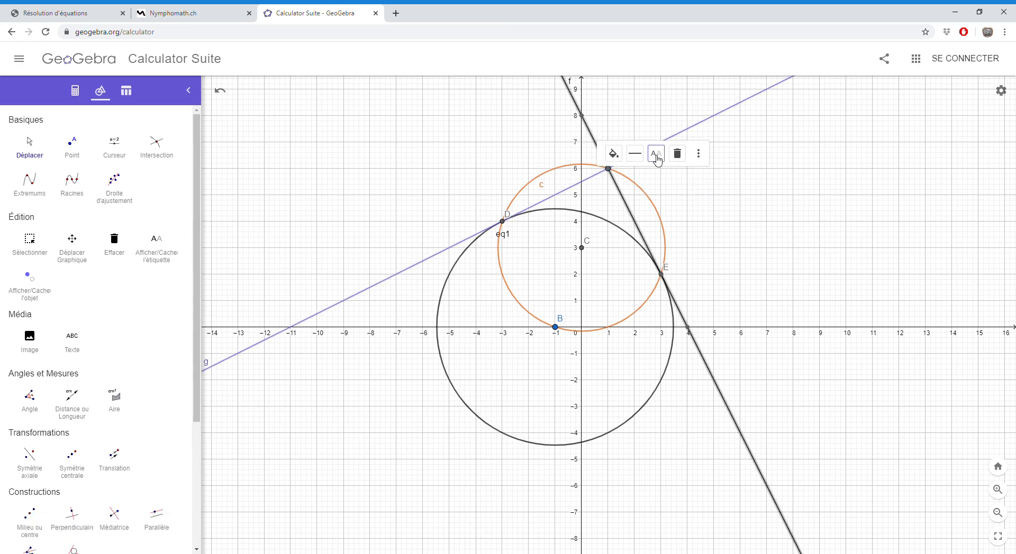
{"action": "left_click", "coordinate": [613, 154]}
{"action": "left_click", "coordinate": [616, 193]}
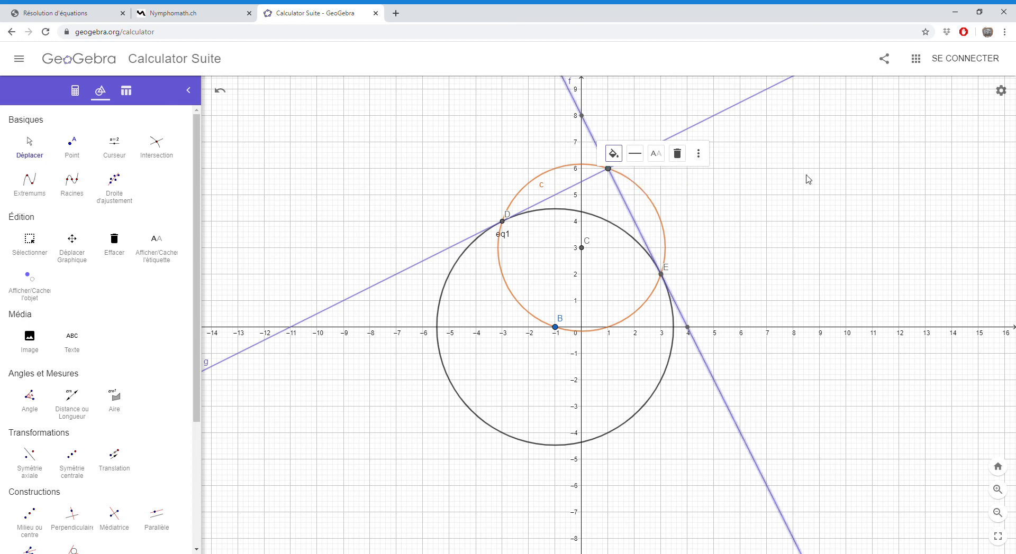
{"action": "left_click", "coordinate": [798, 161]}
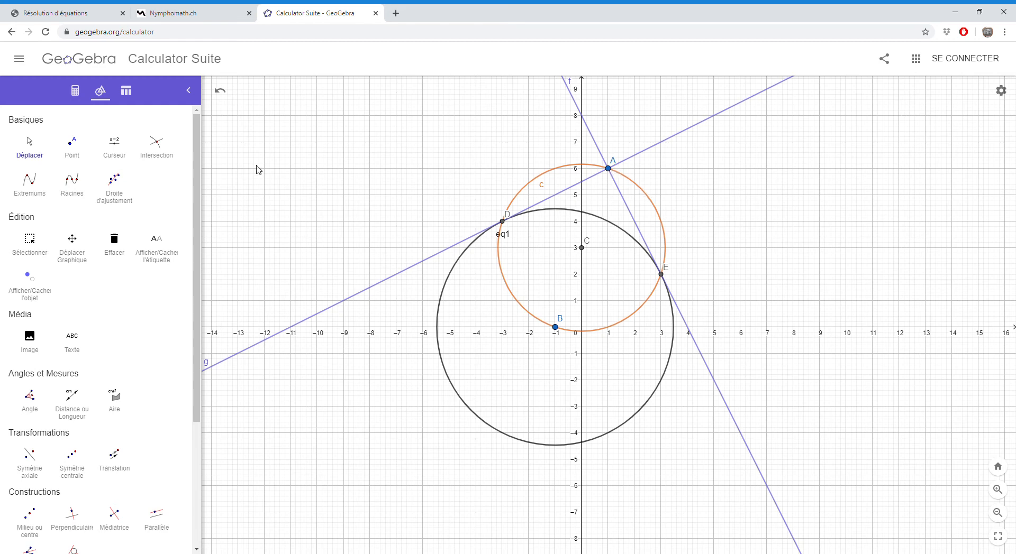
- Test the construction by moving point A out to about (9.9, 1.7) and back to (1, 6)
{"action": "left_click", "coordinate": [30, 151]}
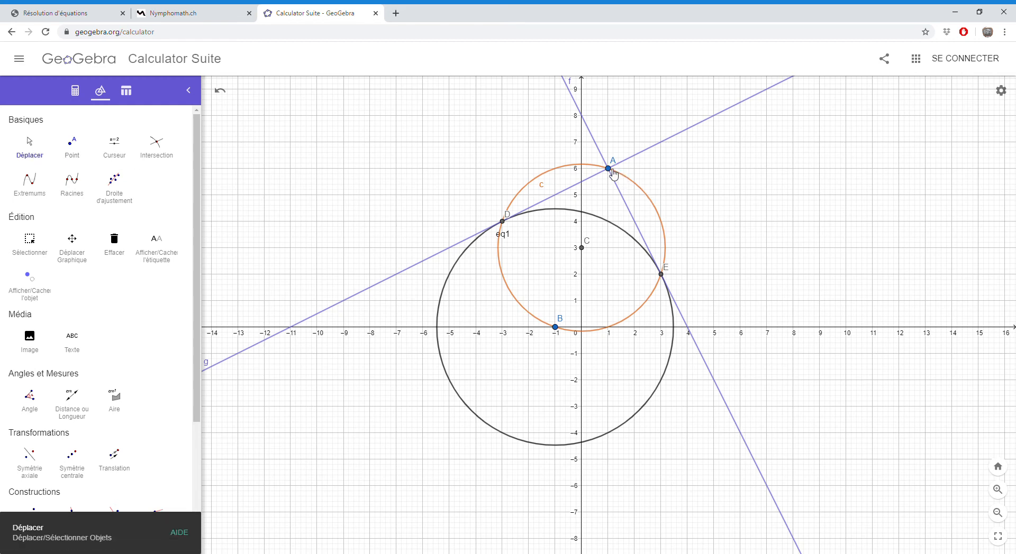
{"action": "left_click_drag", "start_coordinate": [613, 174], "coordinate": [845, 286]}
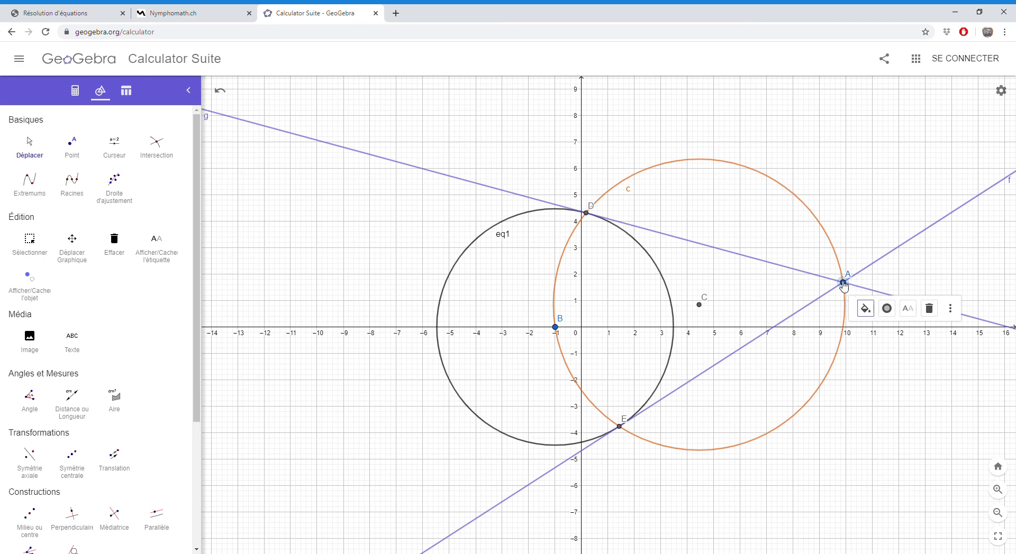
{"action": "left_click_drag", "start_coordinate": [844, 286], "coordinate": [612, 176]}
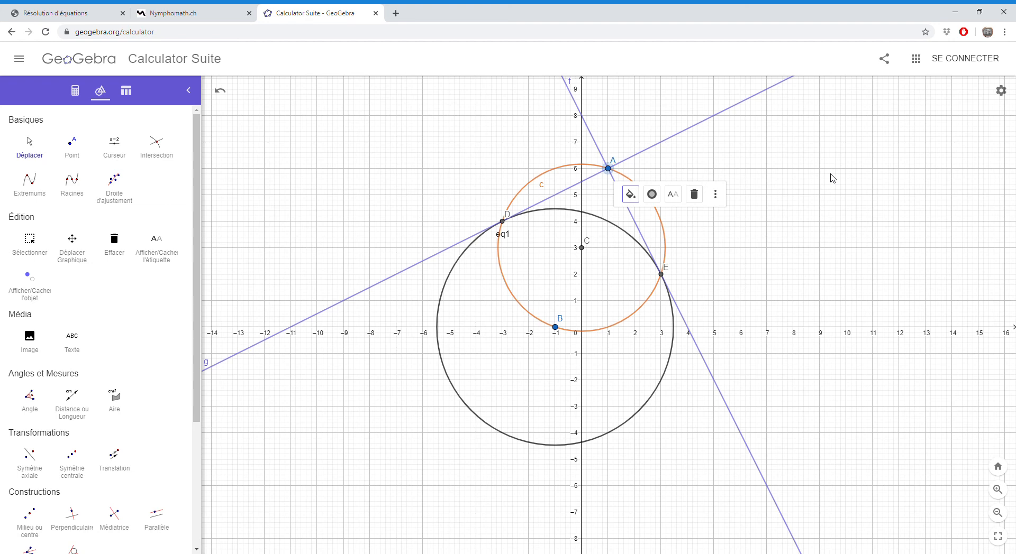
- Show the algebraic definitions of the constructed objects to examine the equations of the two tangents
{"action": "left_click", "coordinate": [75, 92]}
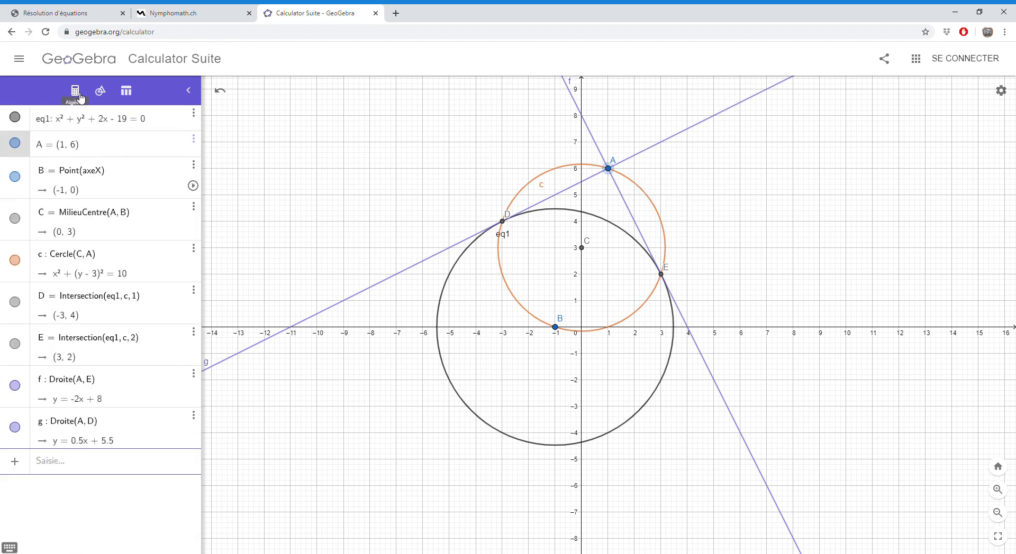